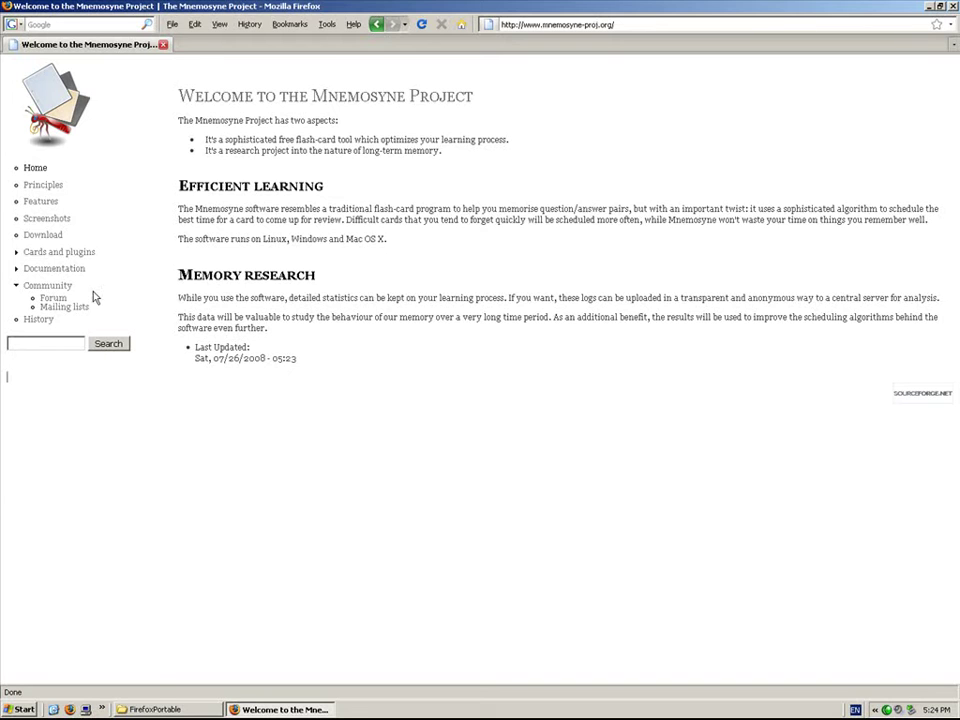
# - Open the advanced Preferences page in the Mnemosyne documentation and examine the section on changing the language
pyautogui.click(62, 270)
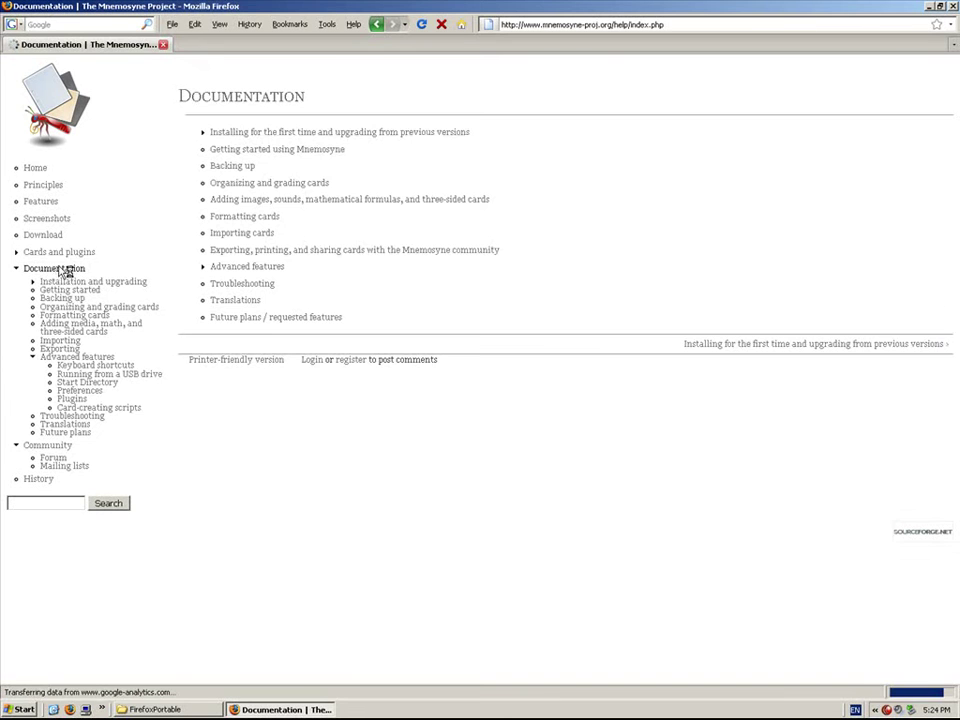
pyautogui.click(94, 395)
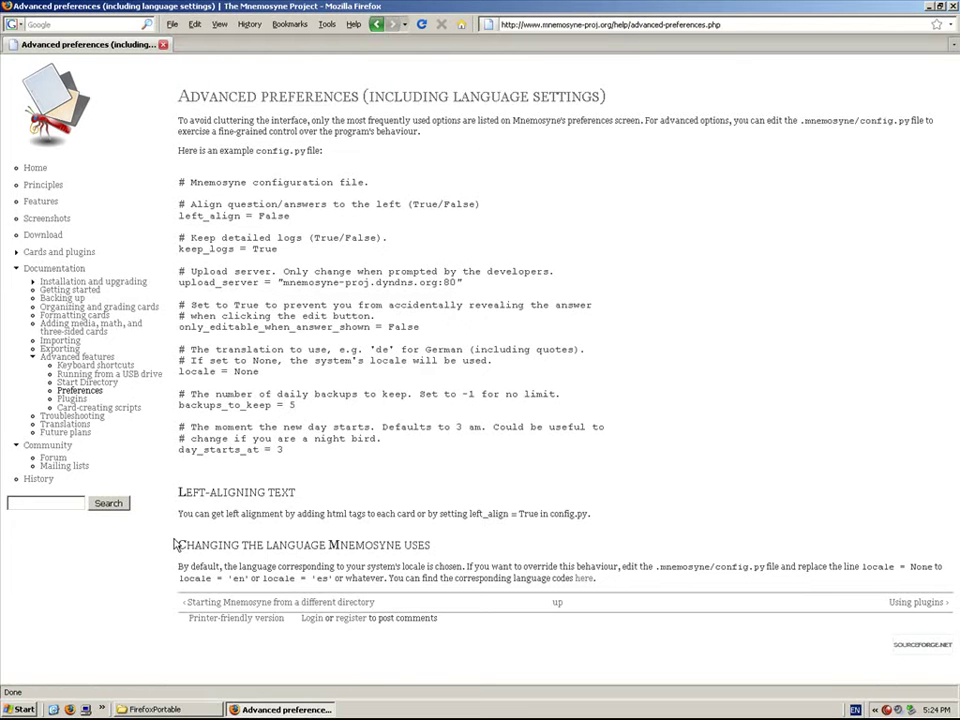
pyautogui.moveTo(180, 548); pyautogui.dragTo(597, 580)
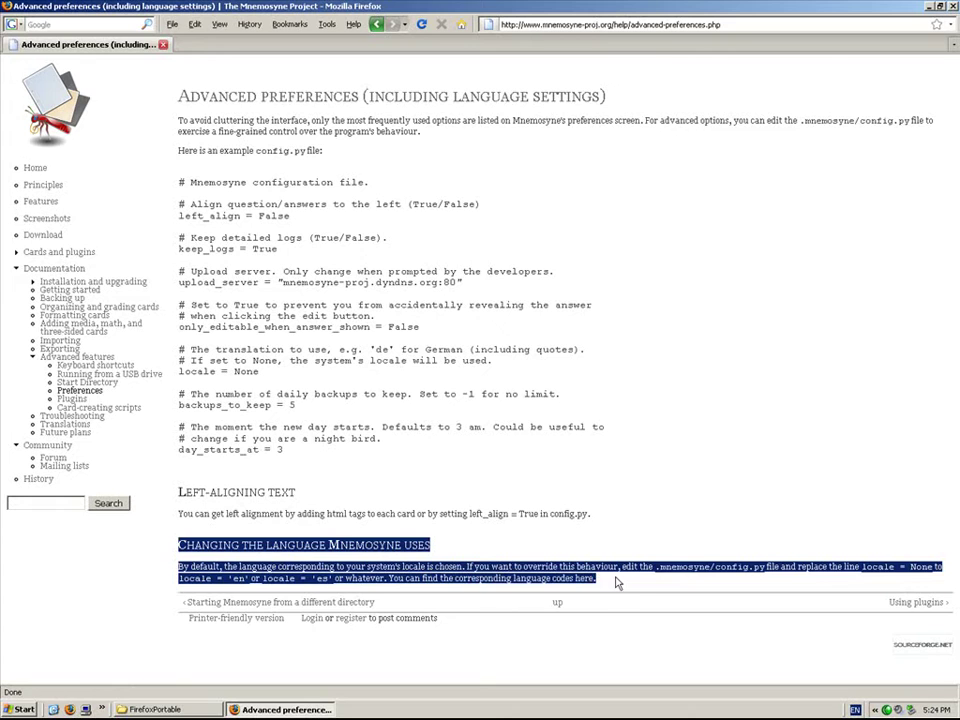
pyautogui.click(632, 587)
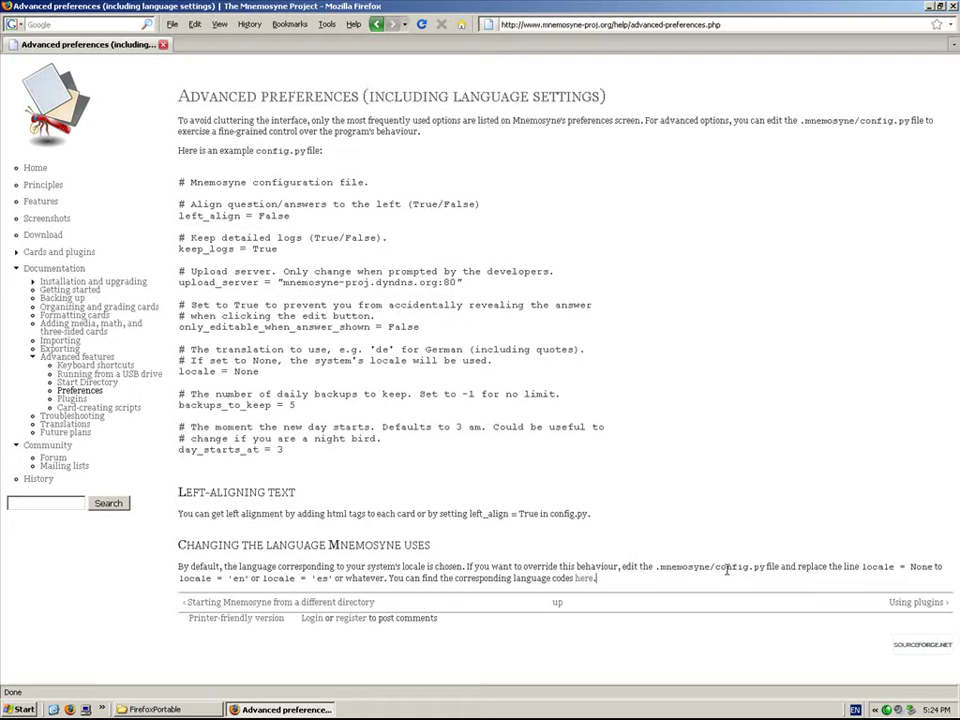
# - Examine the language instructions for the file to edit, config.py, and the line locale = None to replace with locale = 'en'
pyautogui.moveTo(716, 567); pyautogui.dragTo(767, 567)
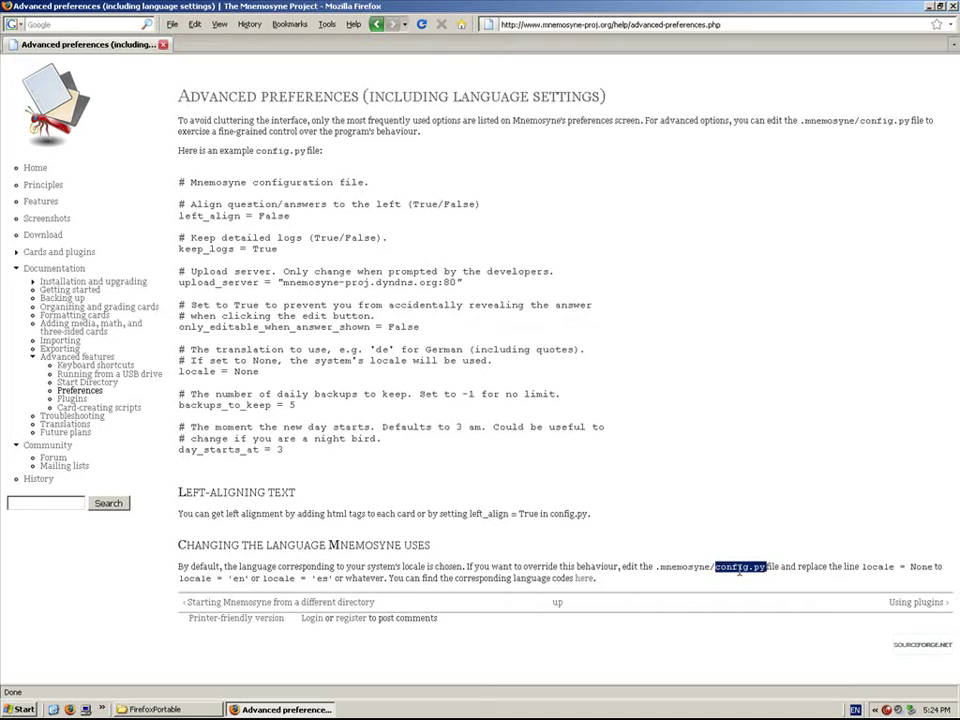
pyautogui.click(862, 567)
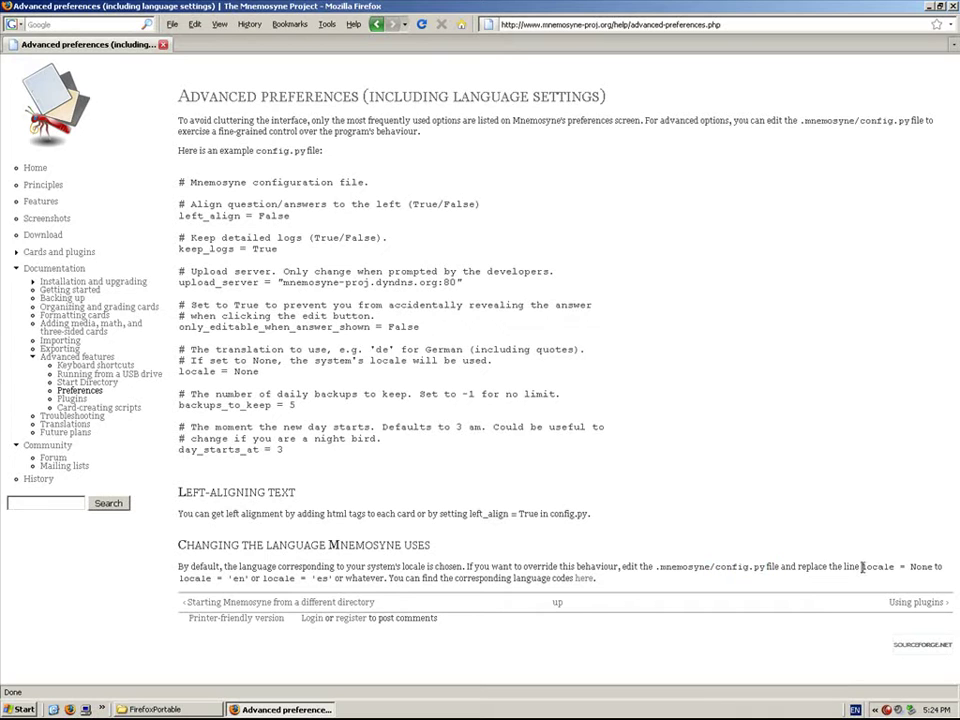
pyautogui.moveTo(862, 567); pyautogui.dragTo(936, 567)
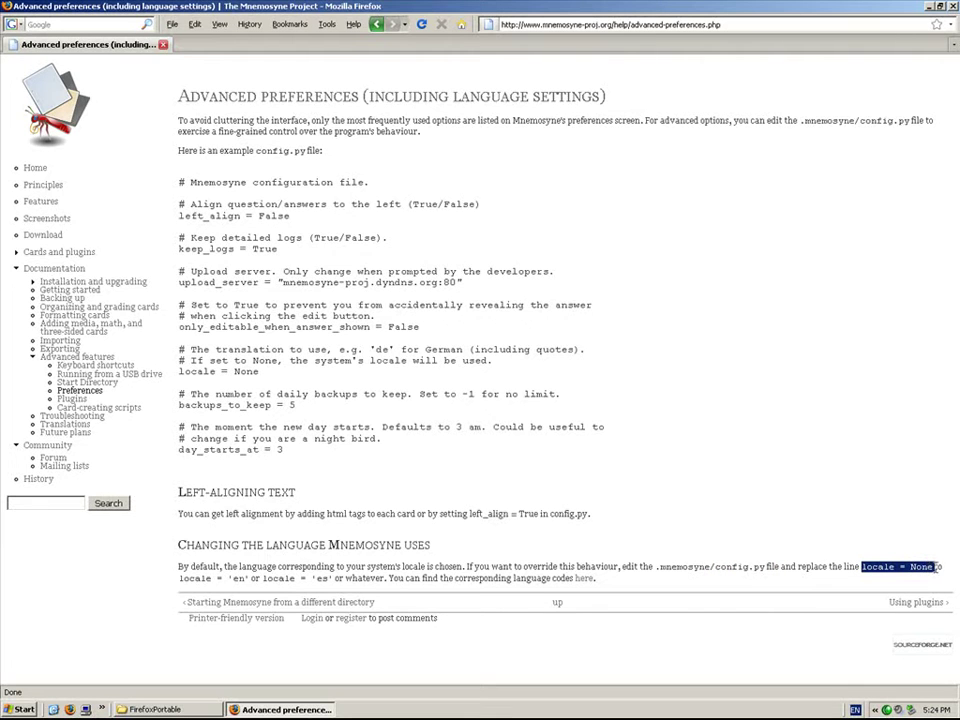
pyautogui.moveTo(179, 578); pyautogui.dragTo(248, 578)
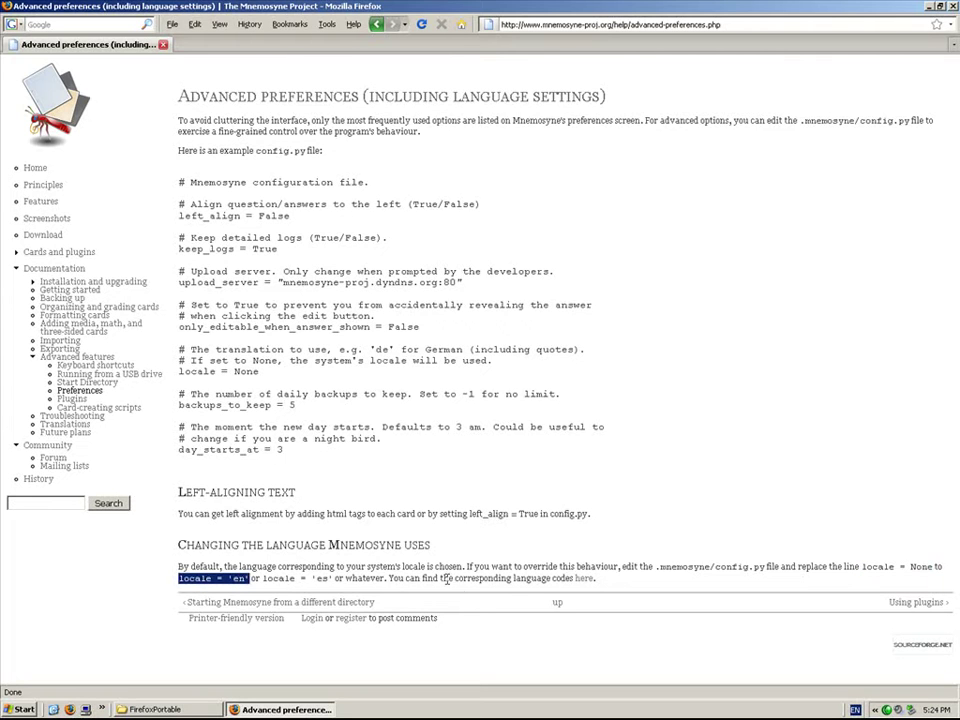
pyautogui.click(343, 592)
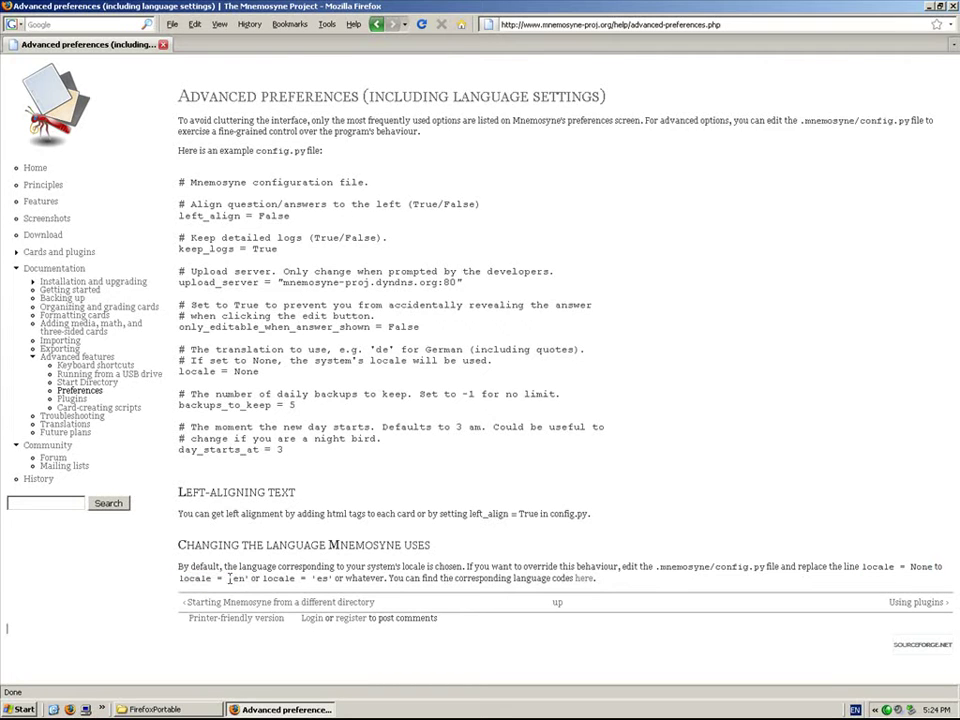
pyautogui.moveTo(228, 578); pyautogui.dragTo(249, 578)
# - Switch to Windows Explorer, open G:\Mnemosyne\.mnemosyne on the portable drive, and select config.py
pyautogui.click(53, 709)
pyautogui.click(28, 66)
pyautogui.doubleClick(28, 66)
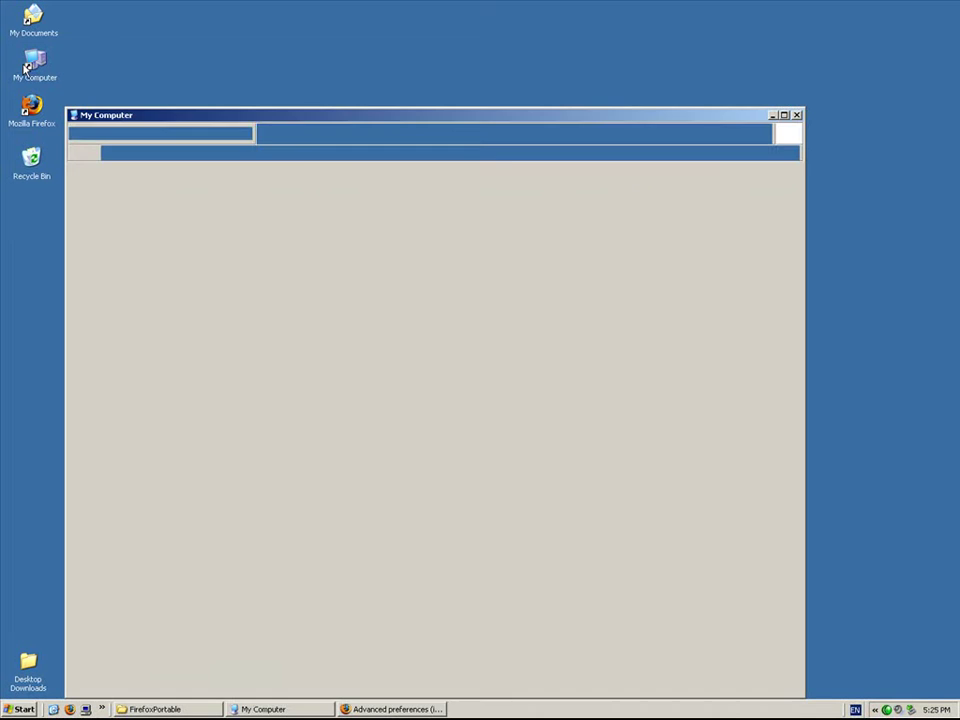
pyautogui.doubleClick(122, 308)
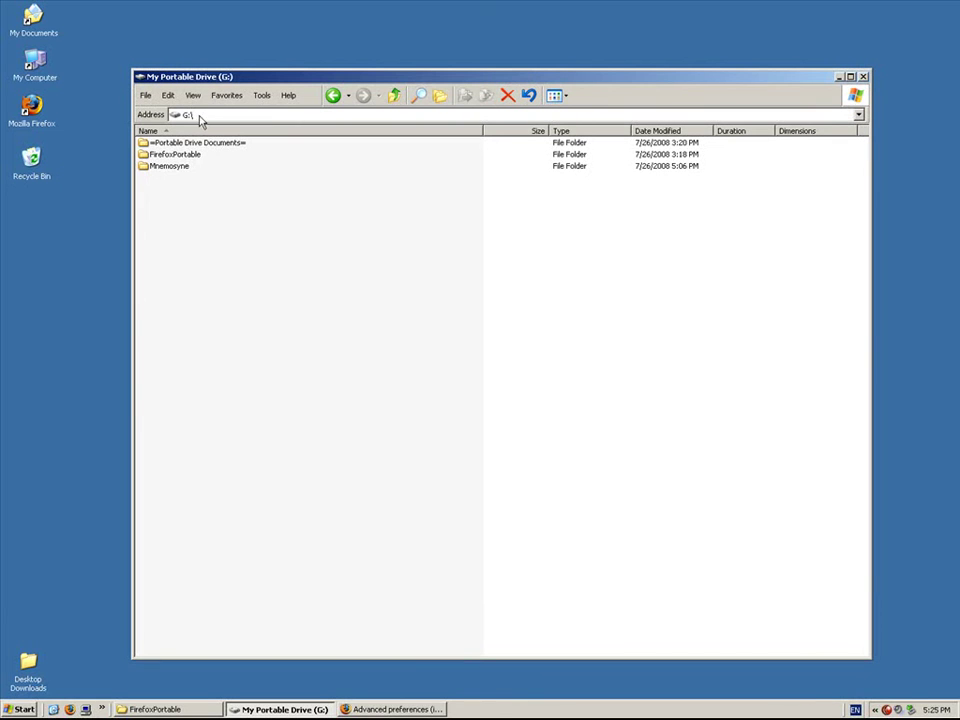
pyautogui.doubleClick(174, 167)
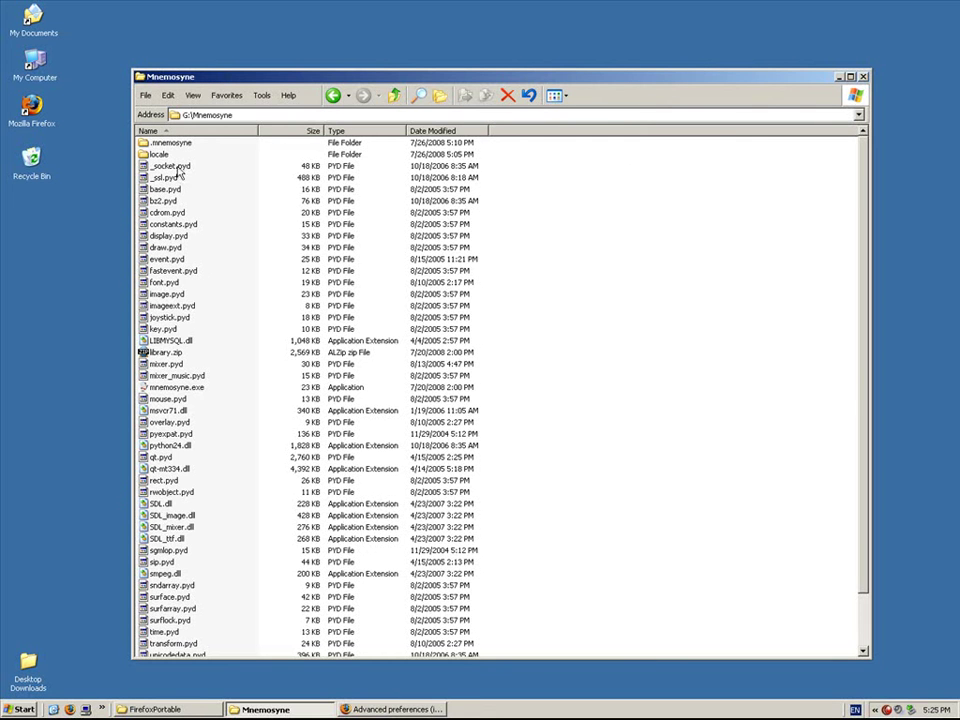
pyautogui.doubleClick(177, 145)
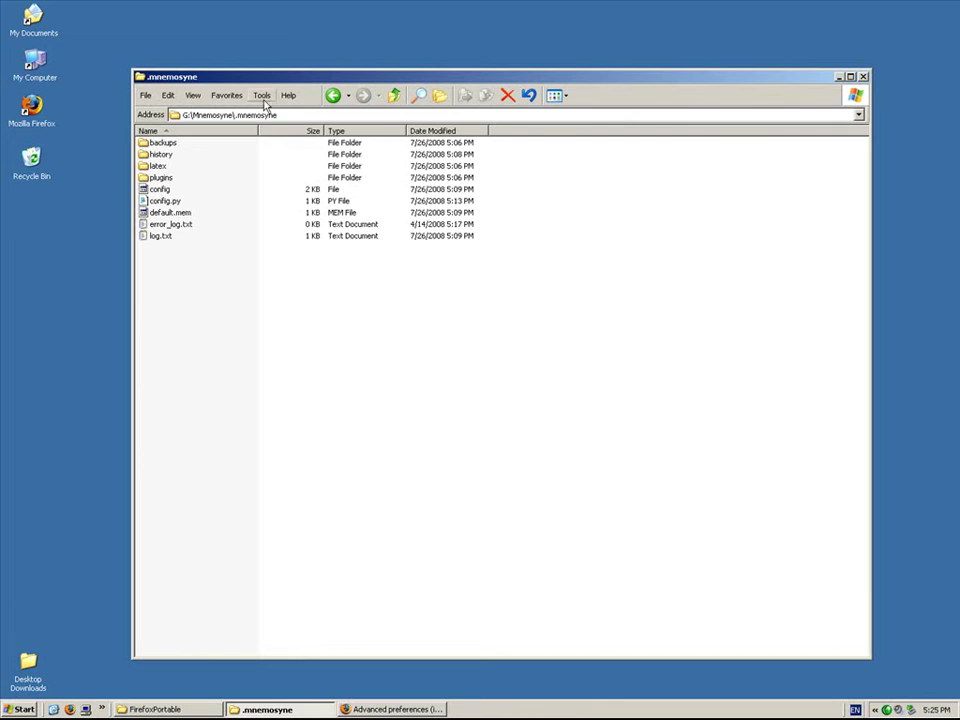
pyautogui.click(180, 203)
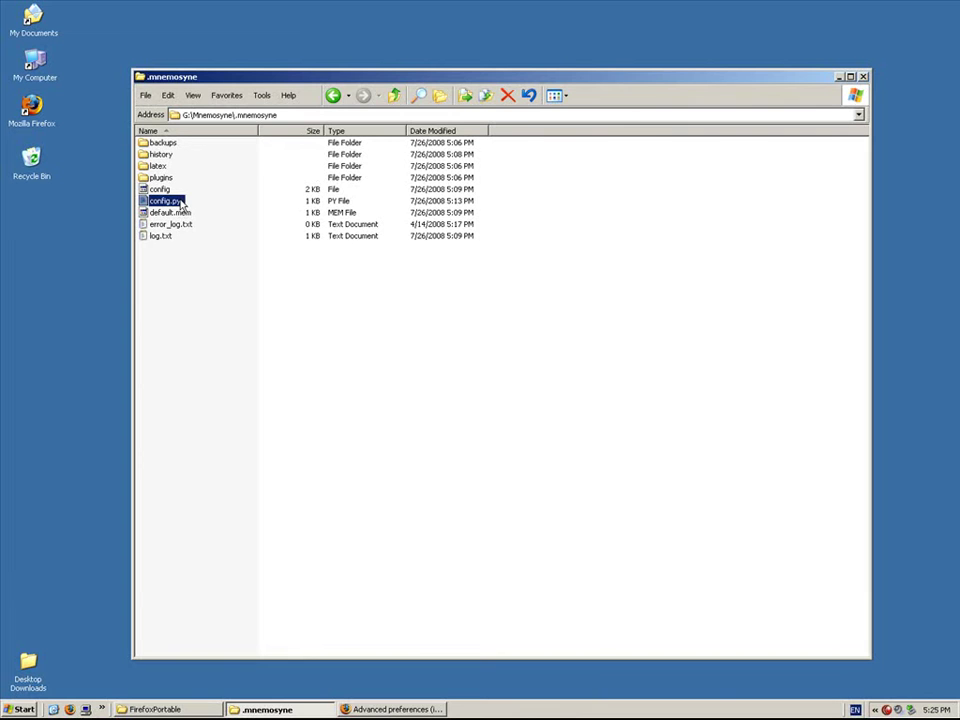
# - Enable "Hide extensions for known file types" in the folder options and apply the change
pyautogui.click(261, 95)
pyautogui.click(289, 151)
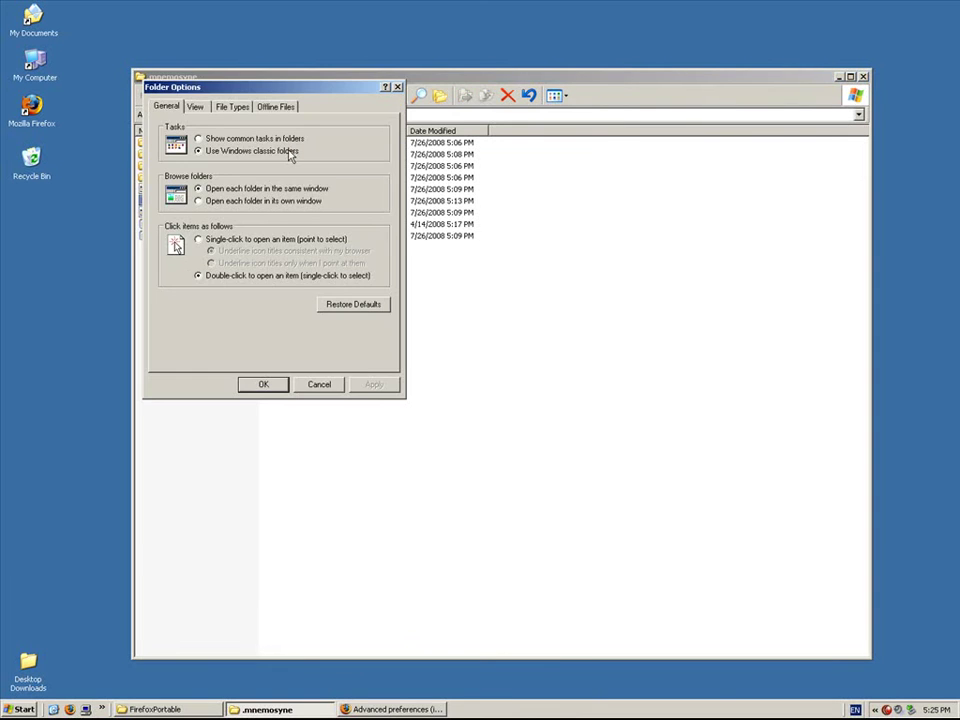
pyautogui.click(196, 107)
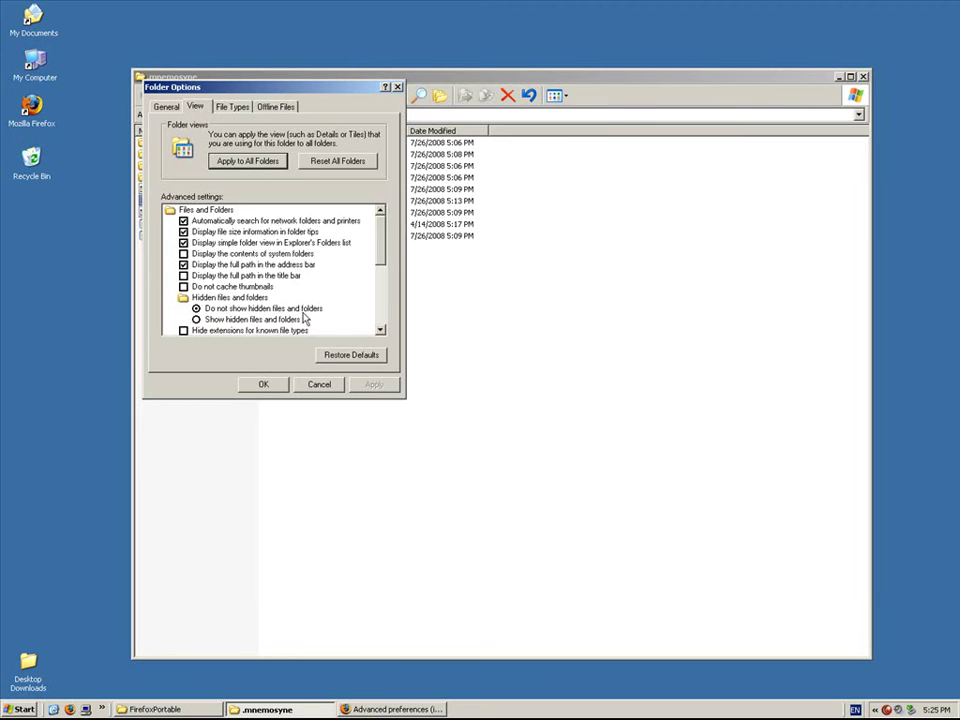
pyautogui.scroll(-2, 382, 282)
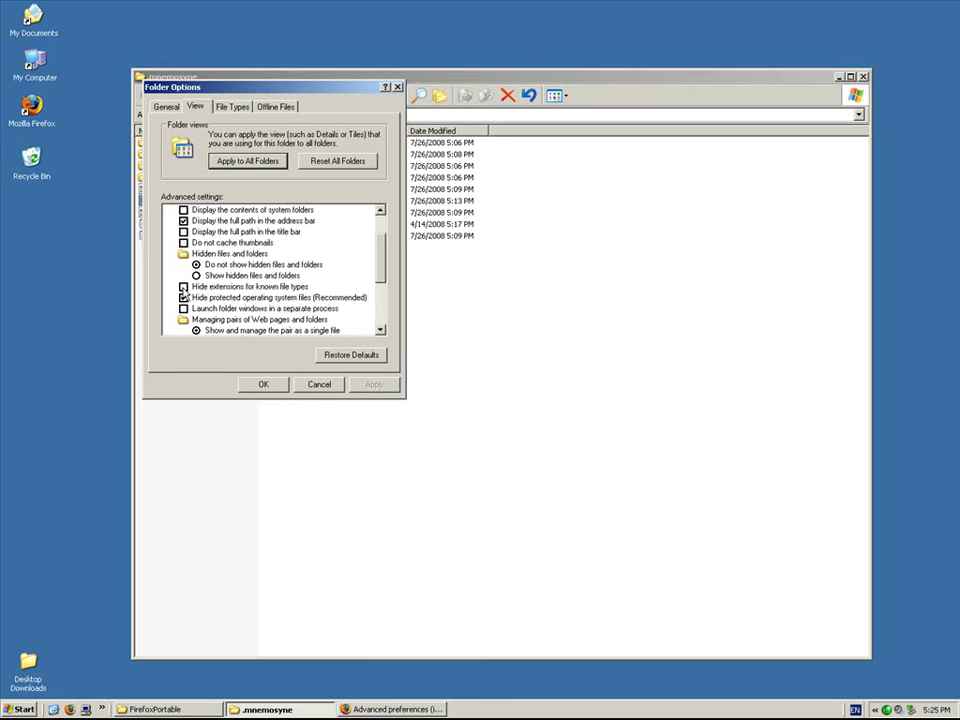
pyautogui.click(184, 288)
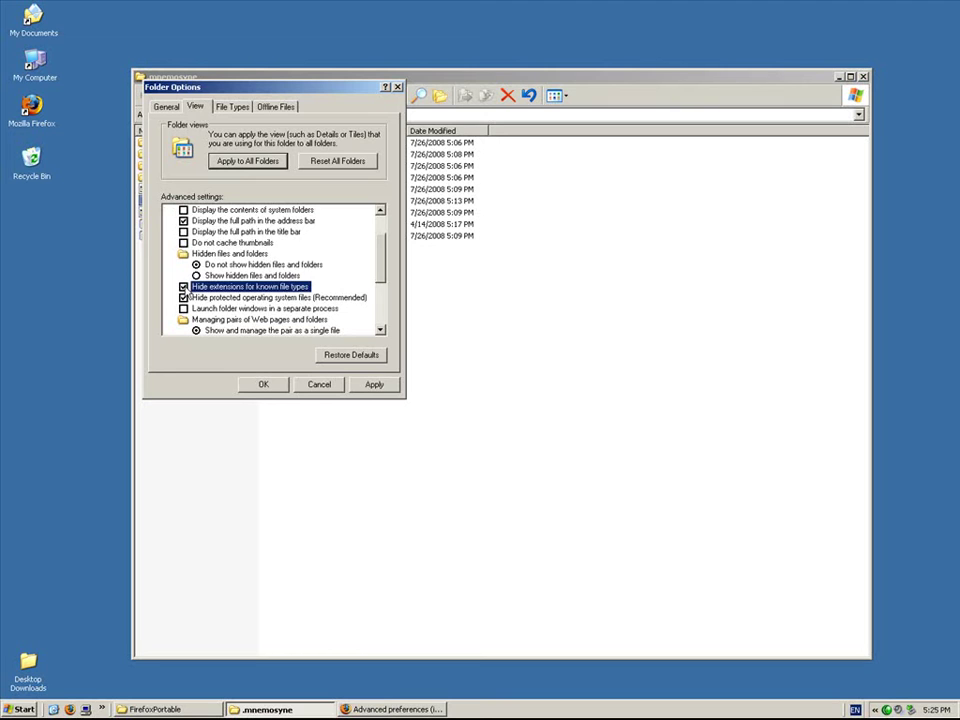
pyautogui.click(374, 386)
pyautogui.click(270, 388)
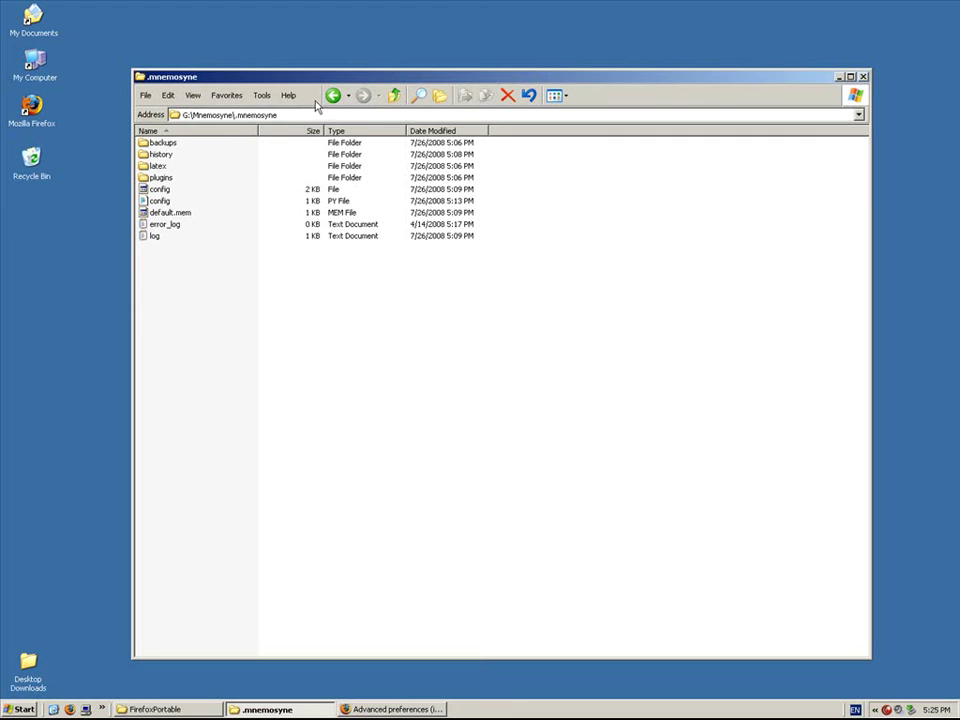
# - Disable "Hide extensions for known file types" in the folder options so that full file names are displayed
pyautogui.click(261, 95)
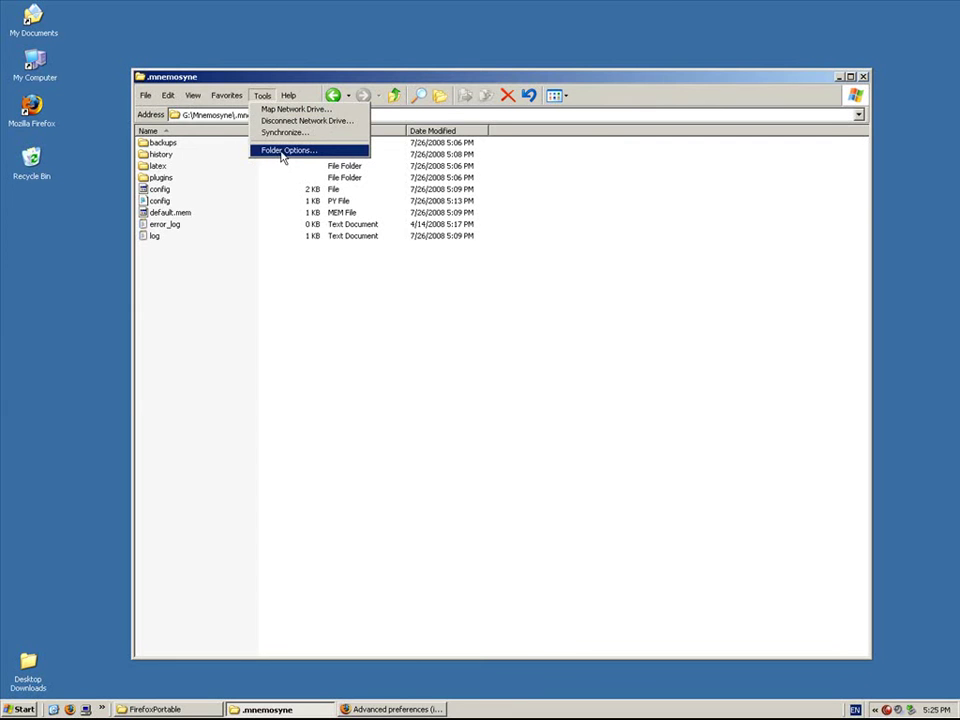
pyautogui.click(282, 152)
pyautogui.click(196, 110)
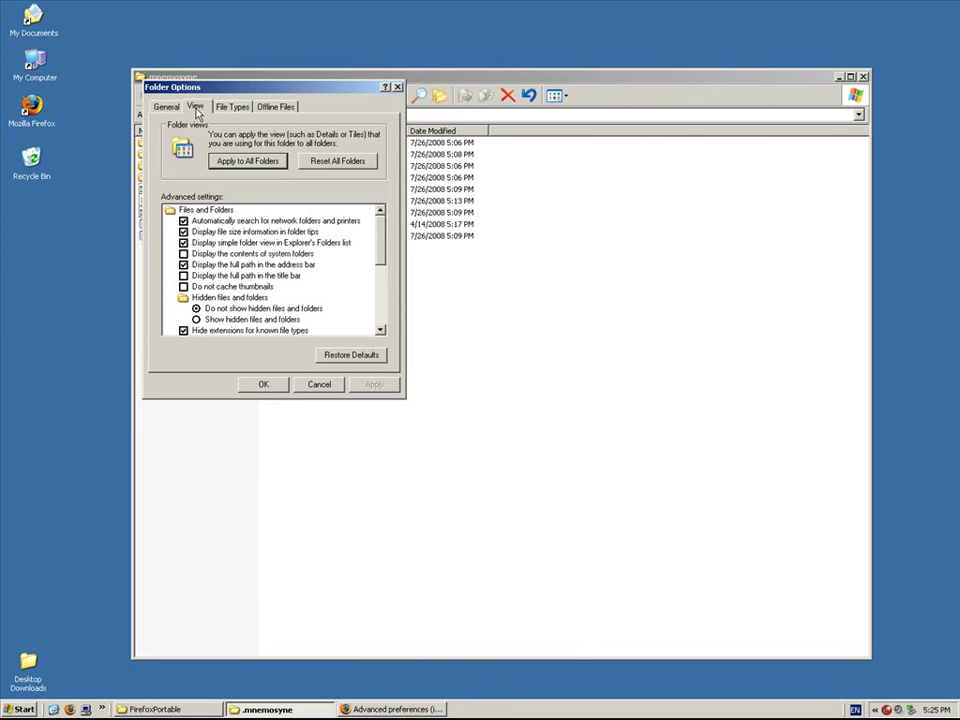
pyautogui.click(184, 331)
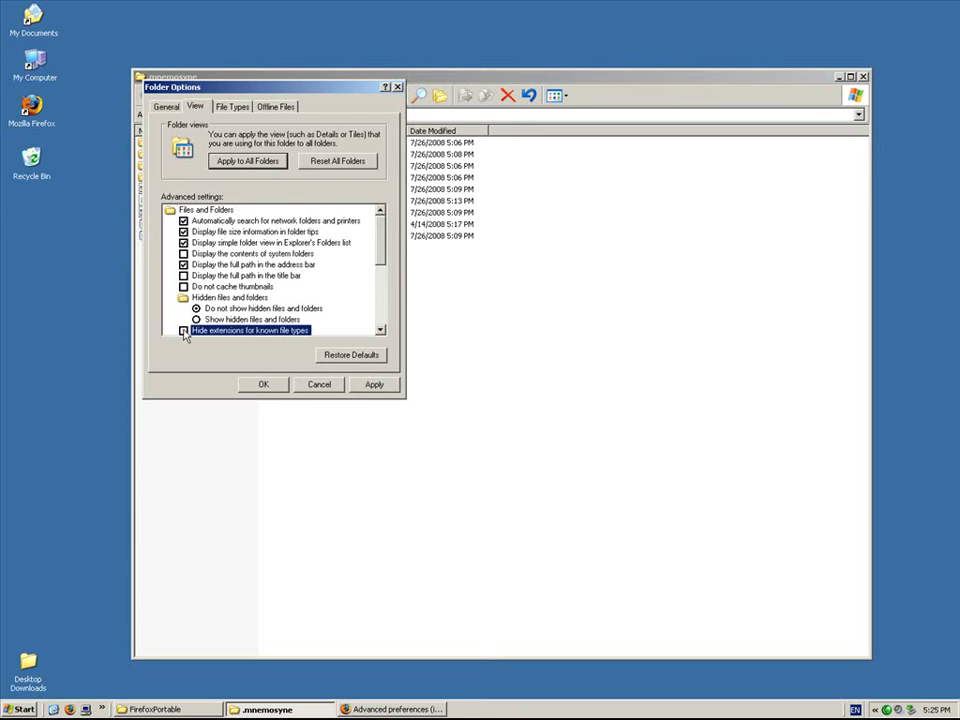
pyautogui.click(374, 384)
pyautogui.click(263, 384)
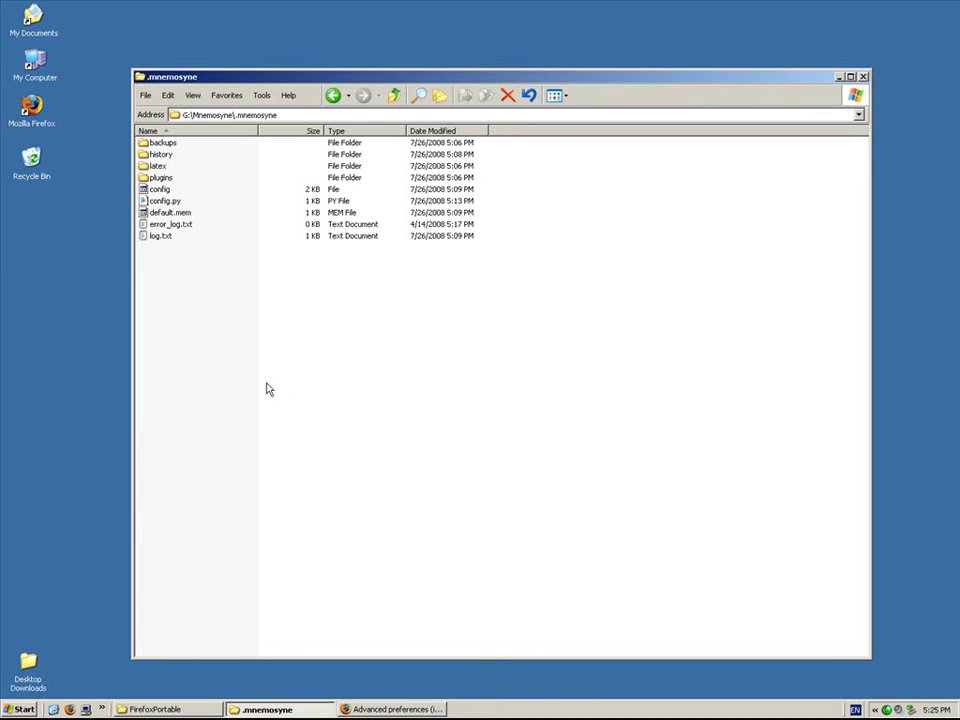
# - Open config.py from the .mnemosyne folder in Notepad and maximize its window
pyautogui.doubleClick(167, 201)
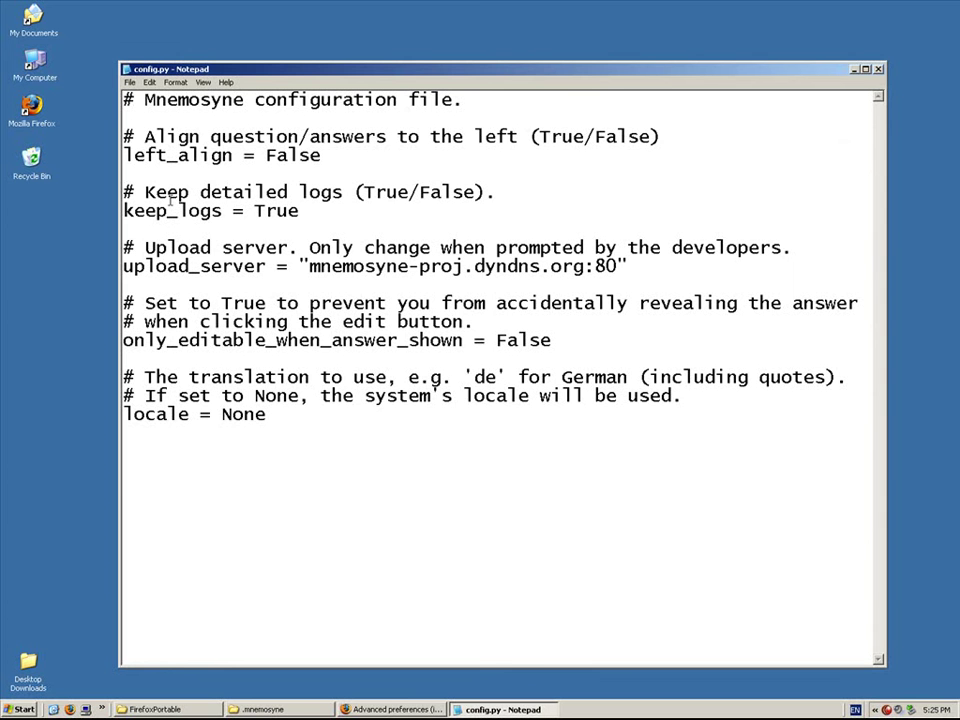
pyautogui.moveTo(247, 69); pyautogui.dragTo(297, 381)
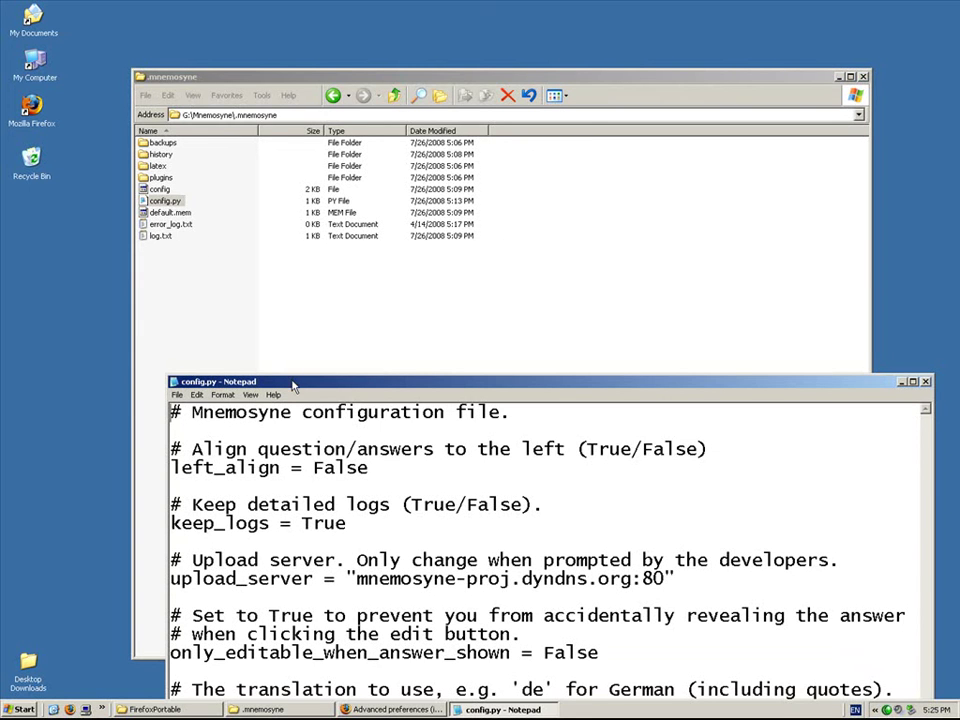
pyautogui.moveTo(294, 386); pyautogui.dragTo(279, 278)
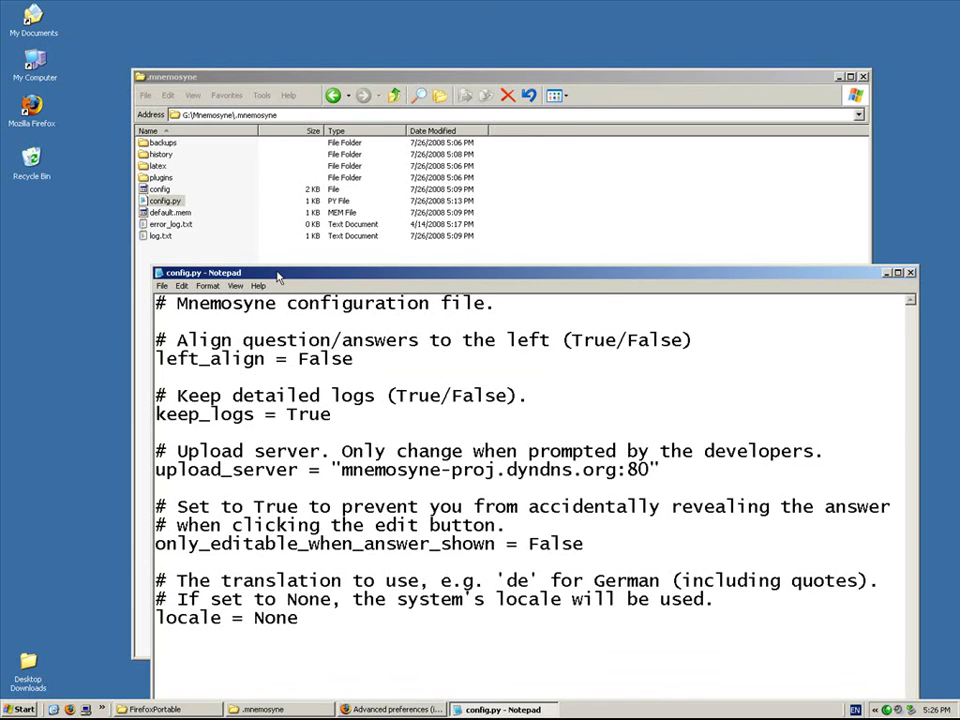
pyautogui.moveTo(279, 272); pyautogui.dragTo(270, 158)
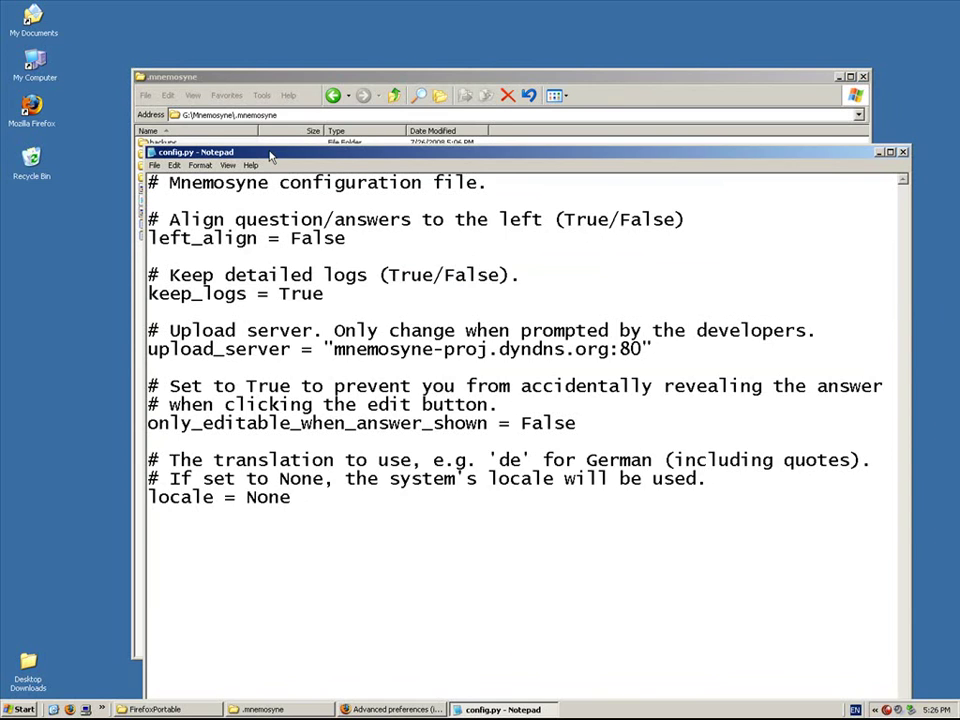
pyautogui.doubleClick(271, 155)
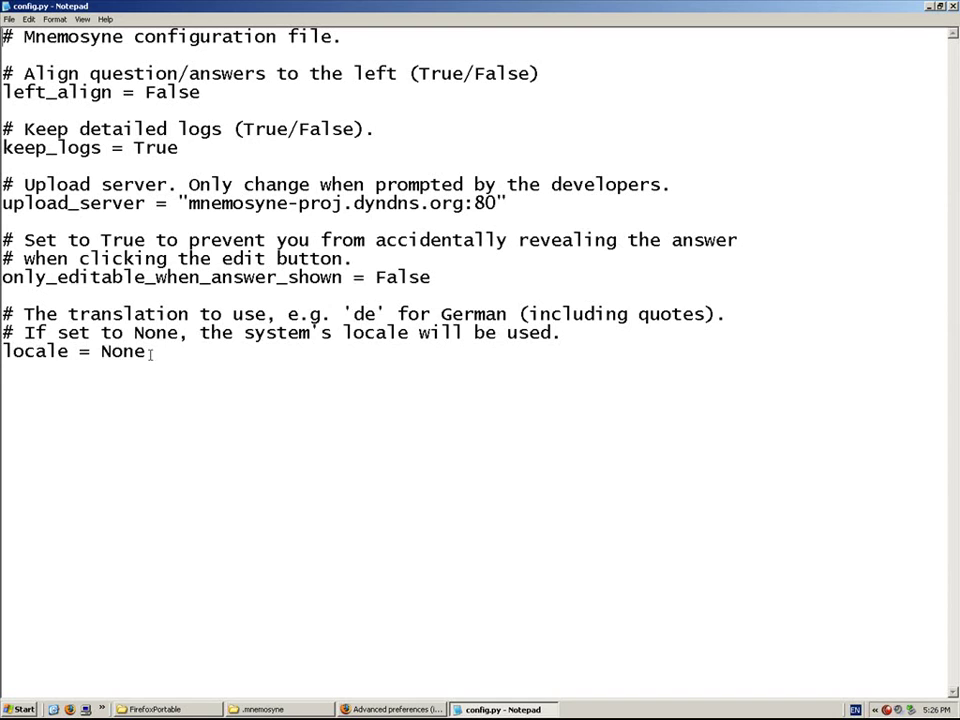
# - Set the locale value in config.py to 'en', including the quotes, and save and close the file
pyautogui.moveTo(149, 352); pyautogui.dragTo(103, 352)
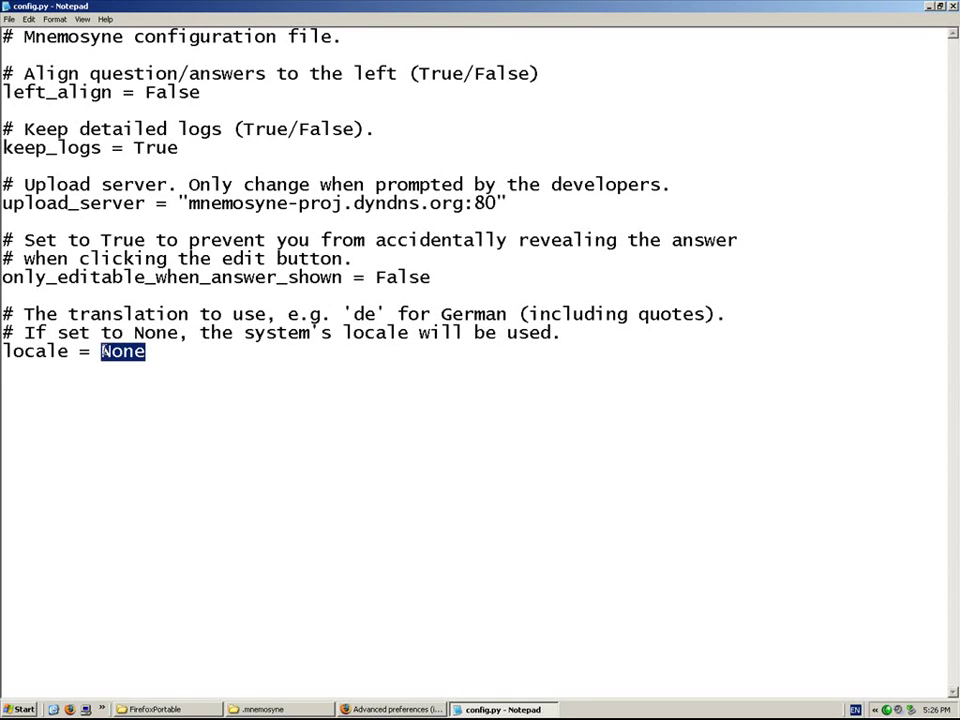
pyautogui.write("'en'")
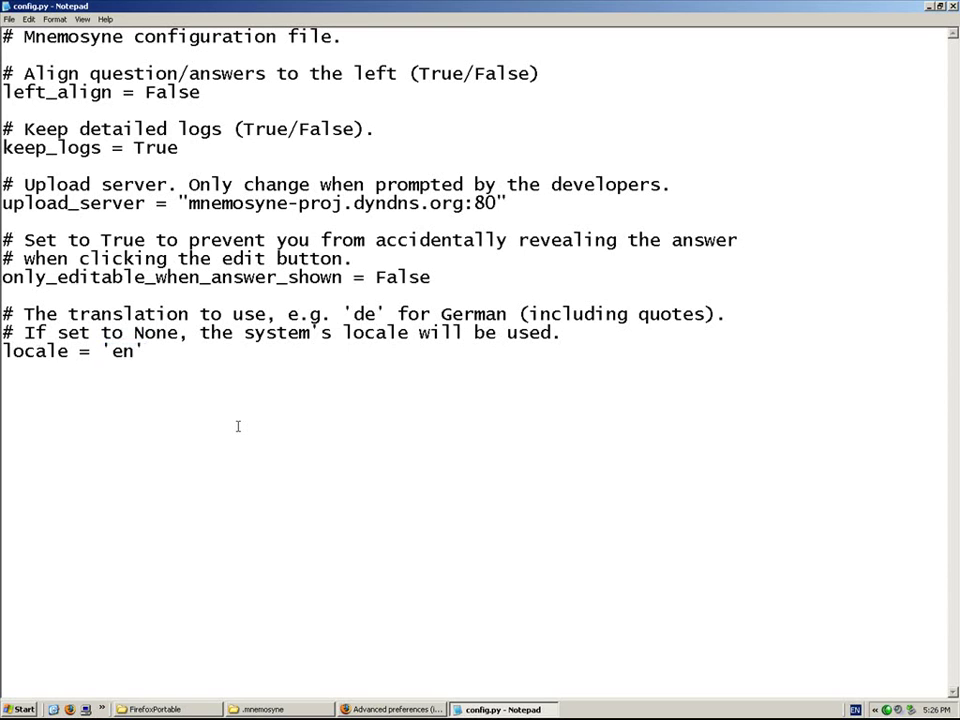
pyautogui.click(9, 19)
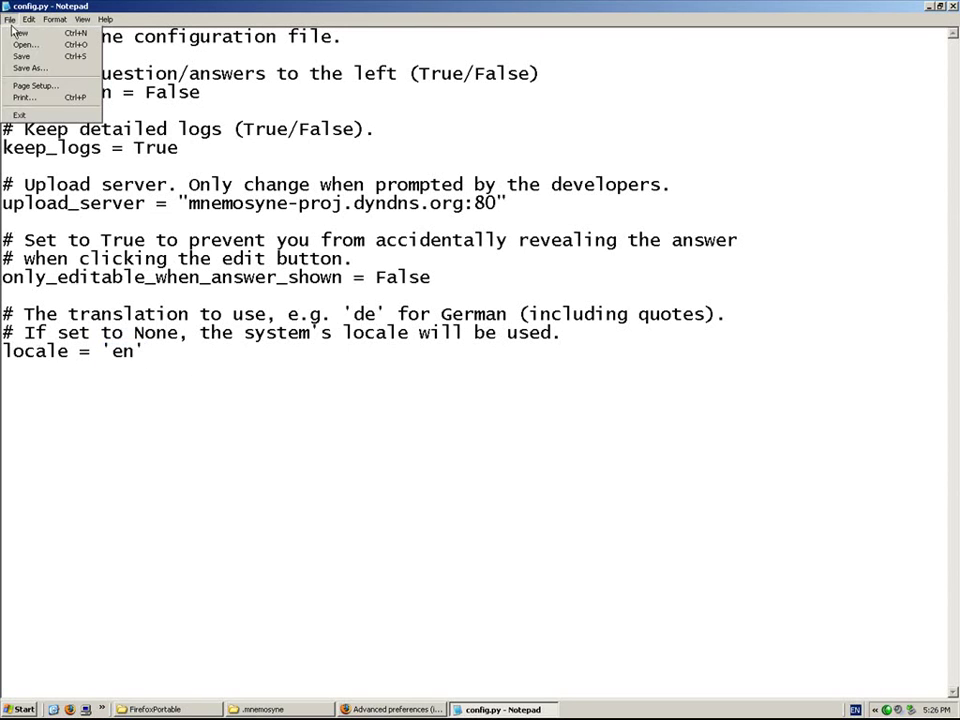
pyautogui.click(23, 58)
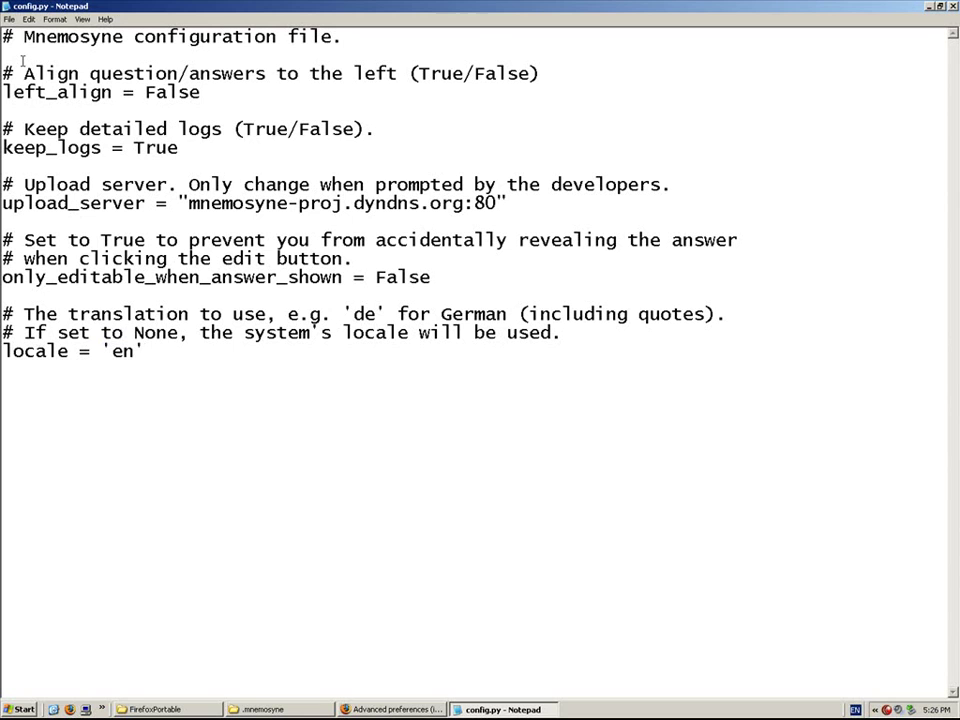
pyautogui.click(954, 7)
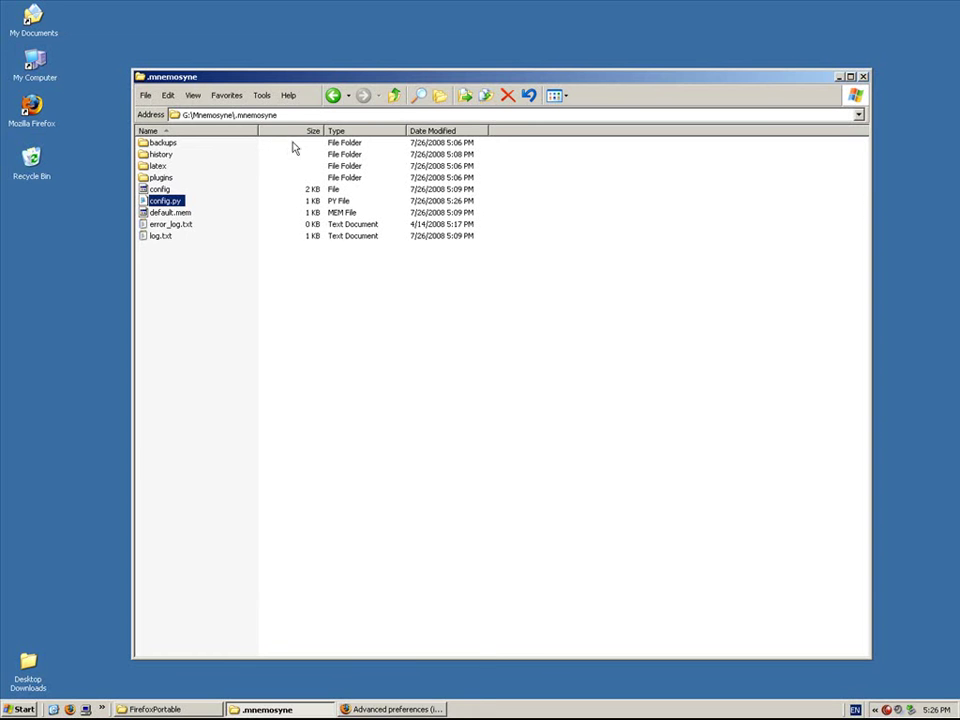
# - Go back up to the Mnemosyne program folder and launch mnemosyne.exe
pyautogui.click(396, 97)
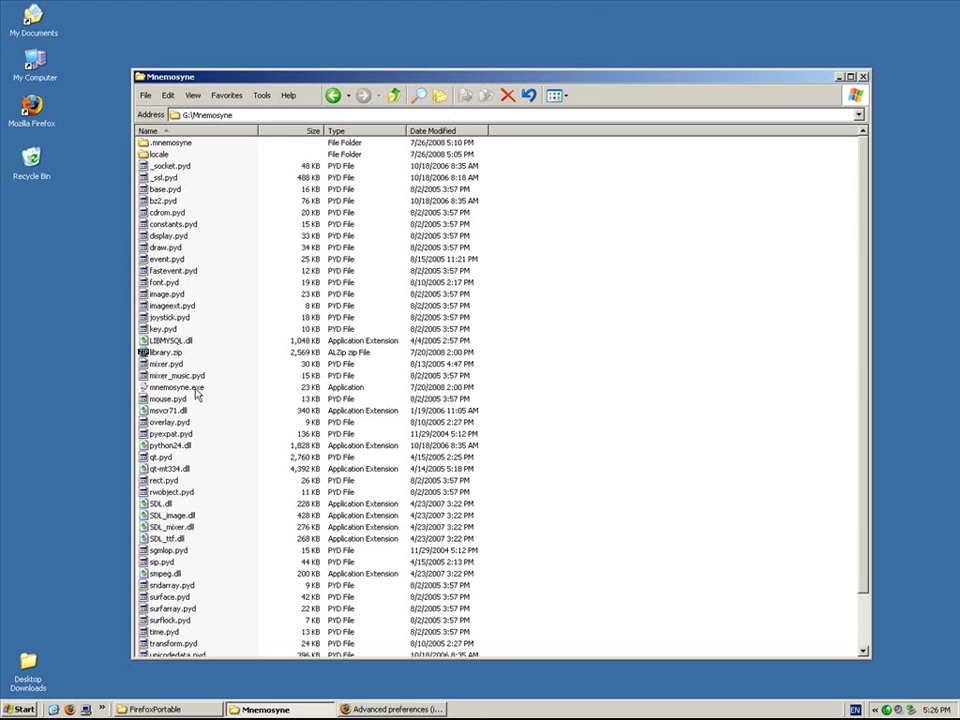
pyautogui.doubleClick(196, 391)
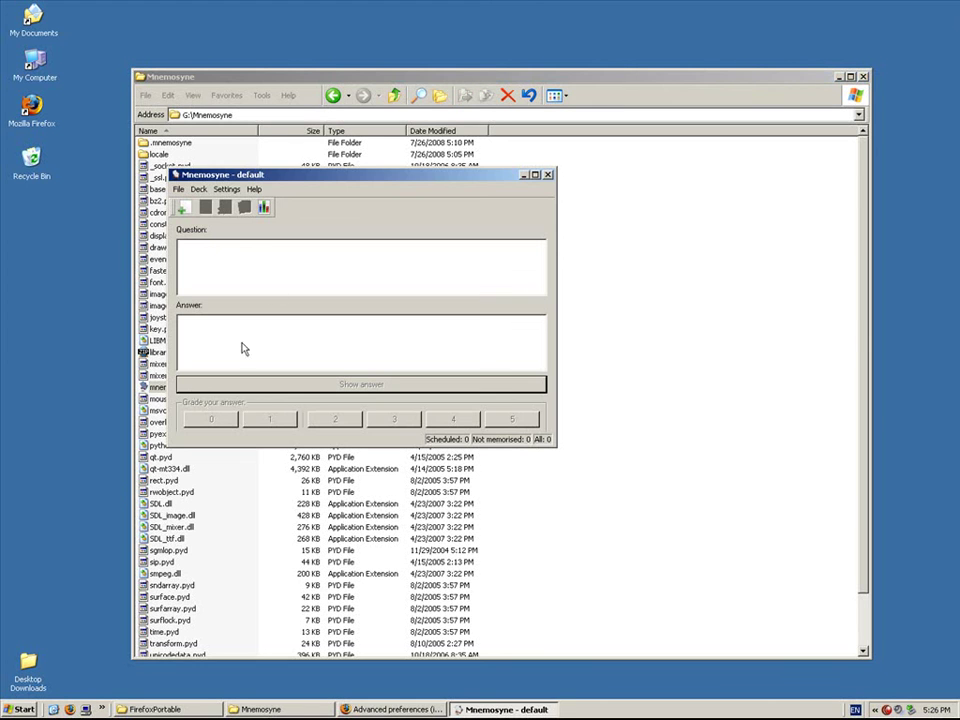
# - Maximize the Mnemosyne window and check the interface language of its file, deck, settings and help commands
pyautogui.click(536, 175)
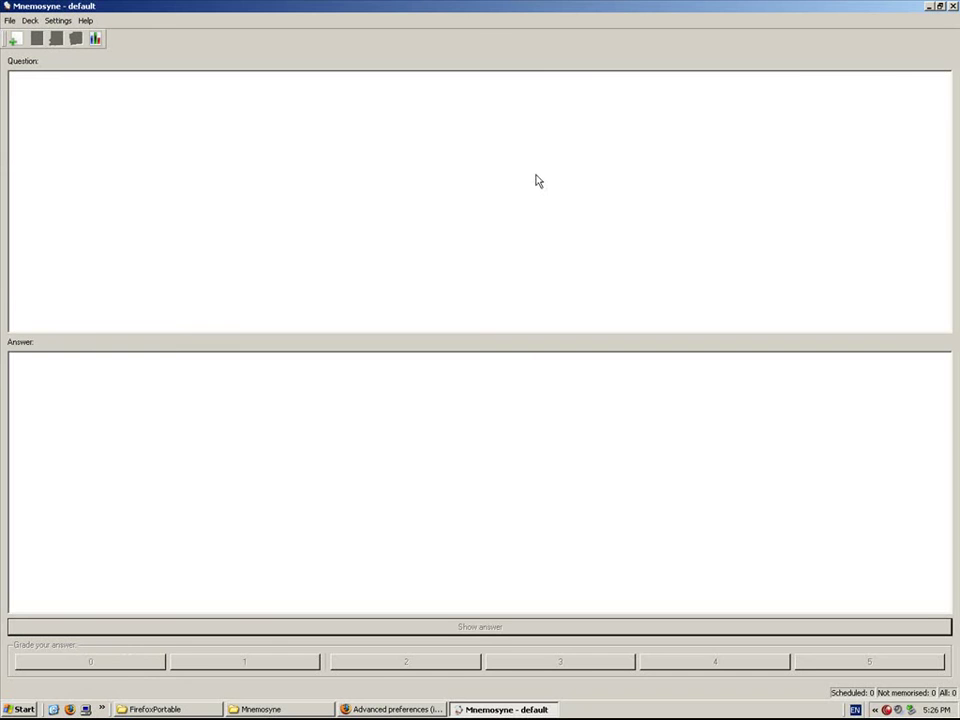
pyautogui.click(26, 20)
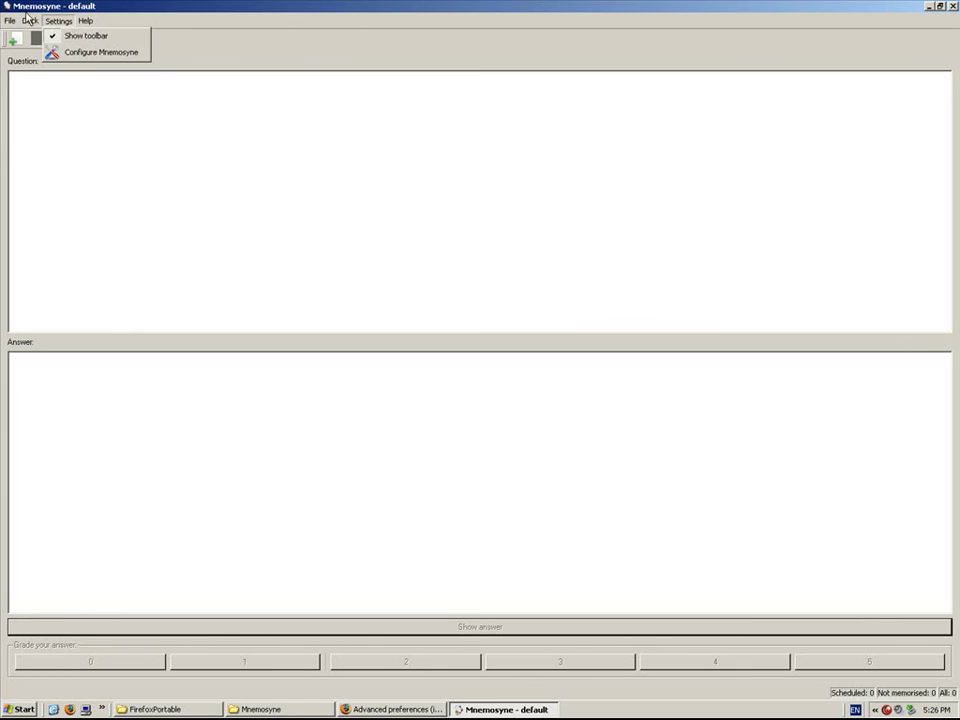
pyautogui.moveTo(8, 24)
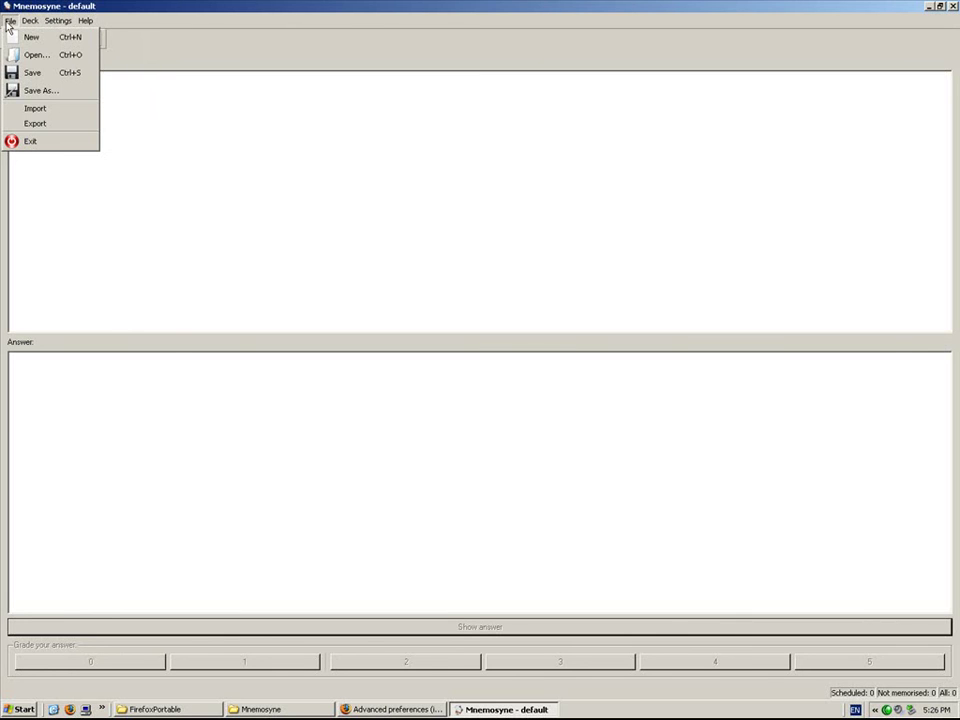
pyautogui.click(63, 7)
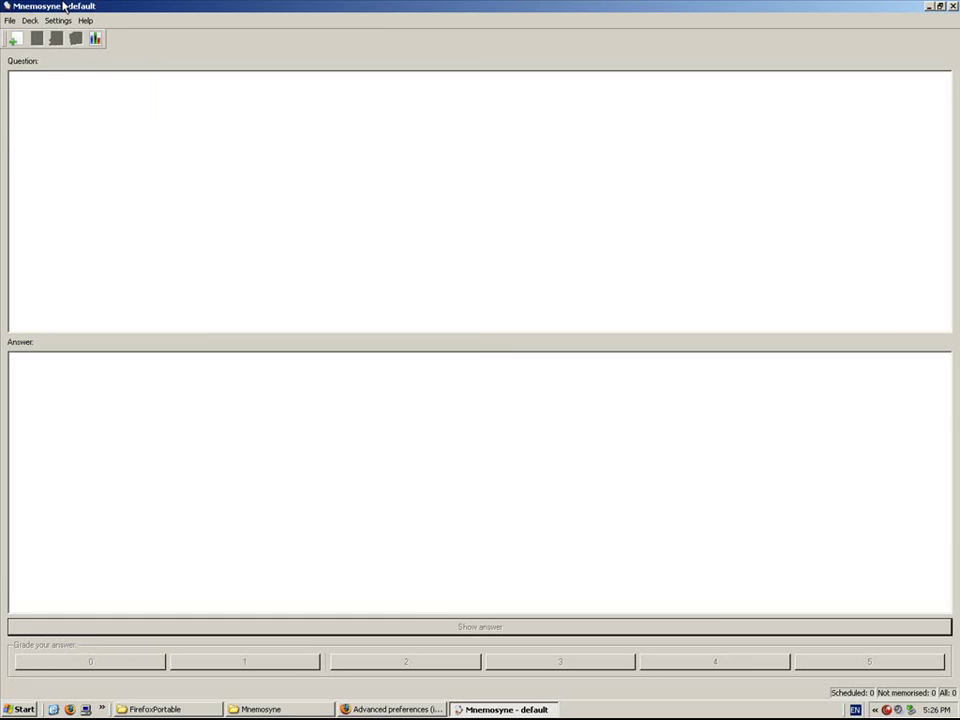
pyautogui.click(9, 21)
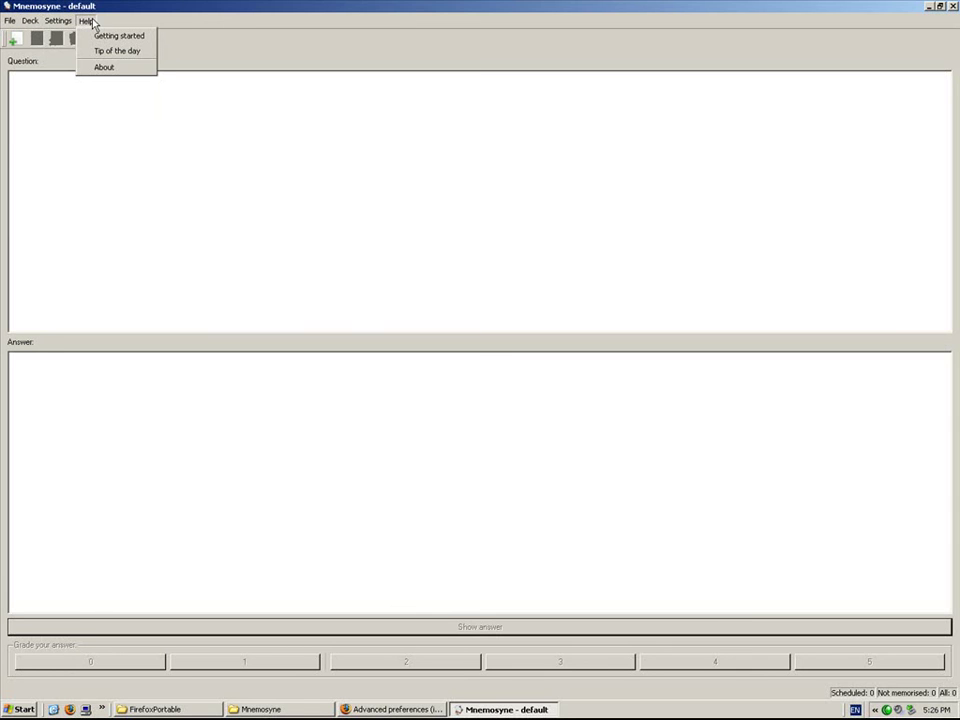
pyautogui.moveTo(52, 20)
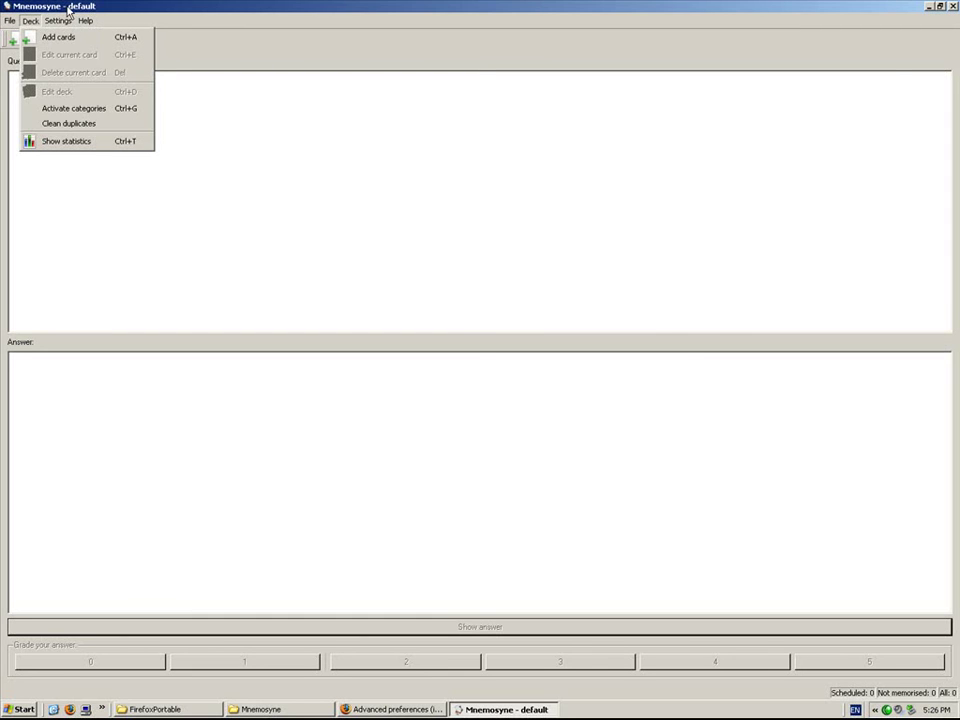
pyautogui.click(187, 14)
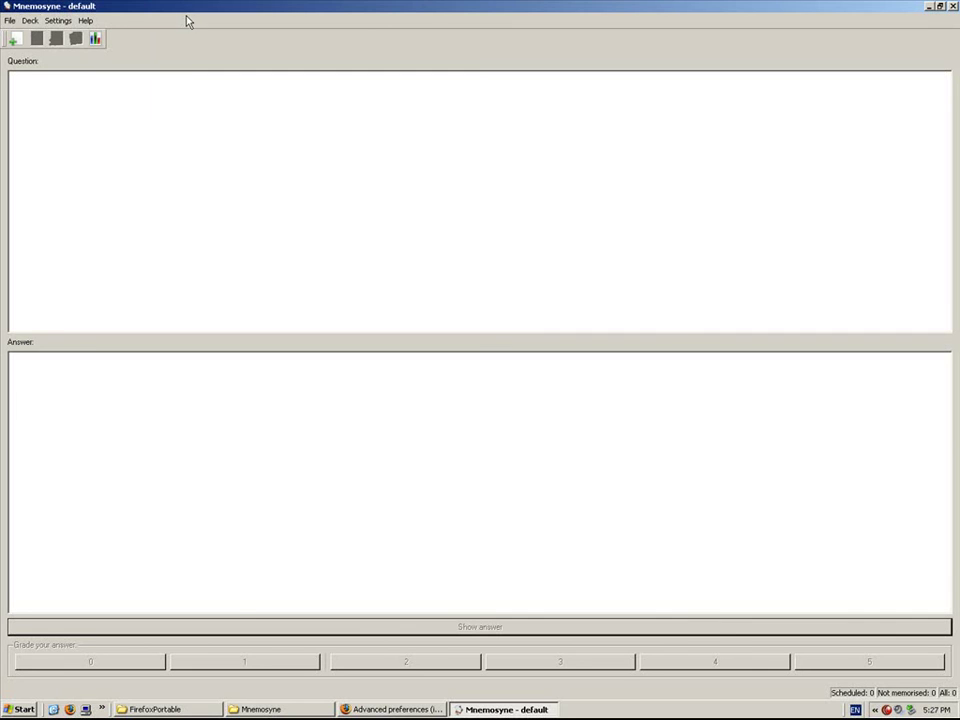